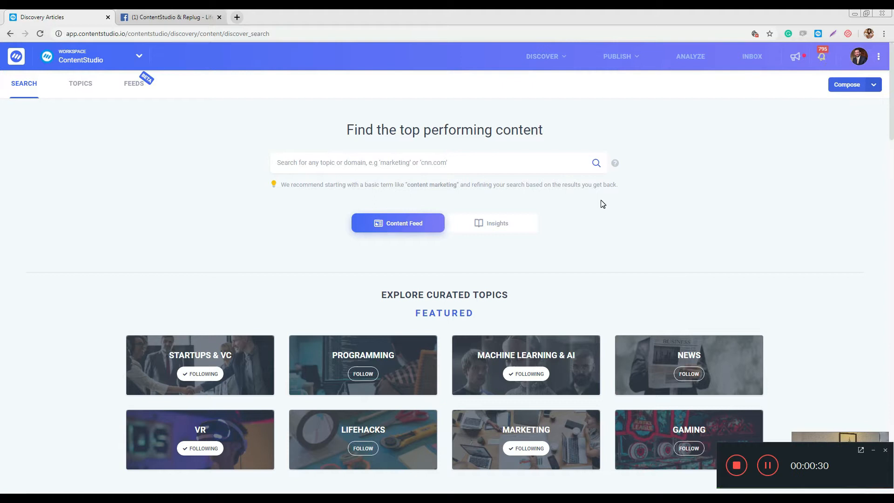
Open the automation recipes and view the existing Evergreen campaigns.
left_click(628, 65)
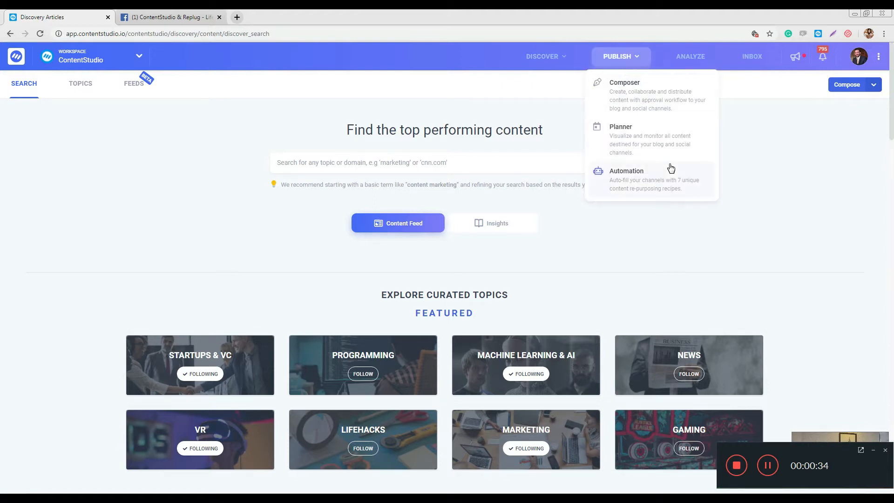
left_click(661, 181)
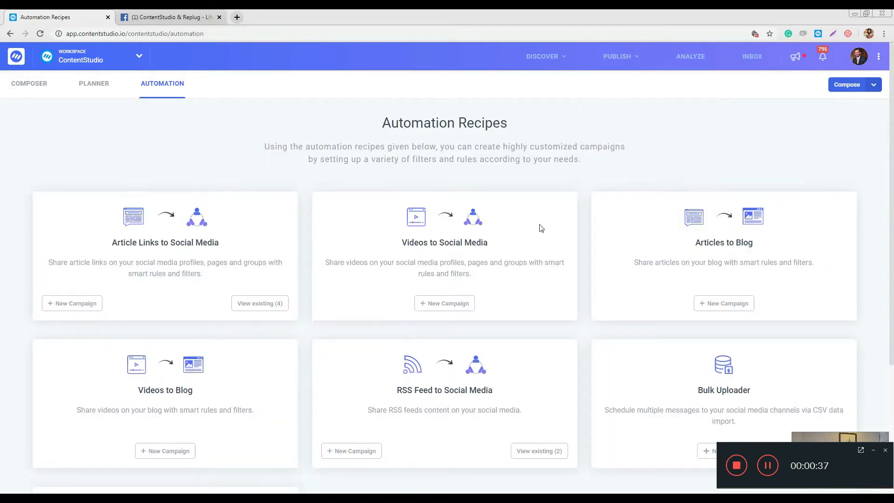
scroll(345, 332, "down", 3)
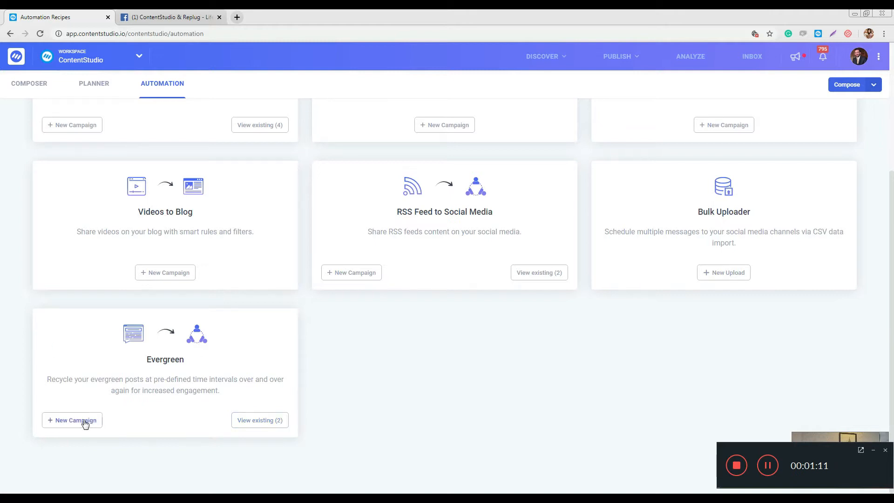
left_click(256, 421)
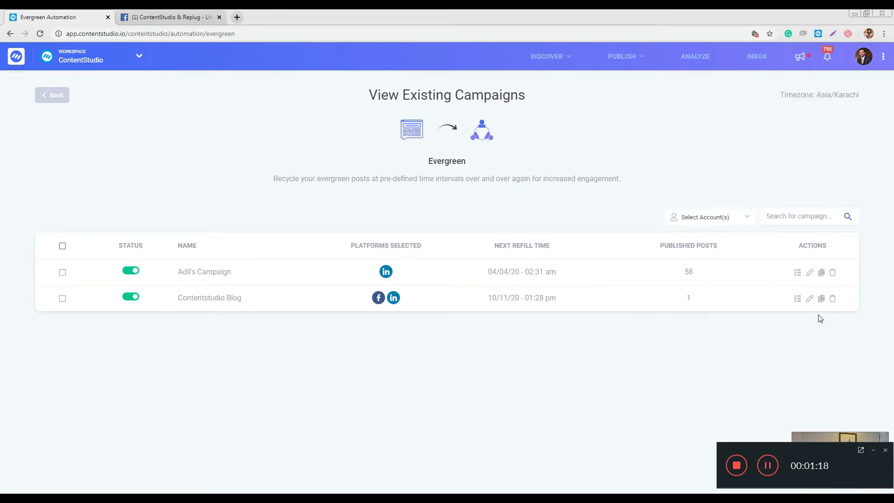
Edit the first Evergreen campaign, the one publishing only to LinkedIn, and continue to its content step.
left_click(809, 272)
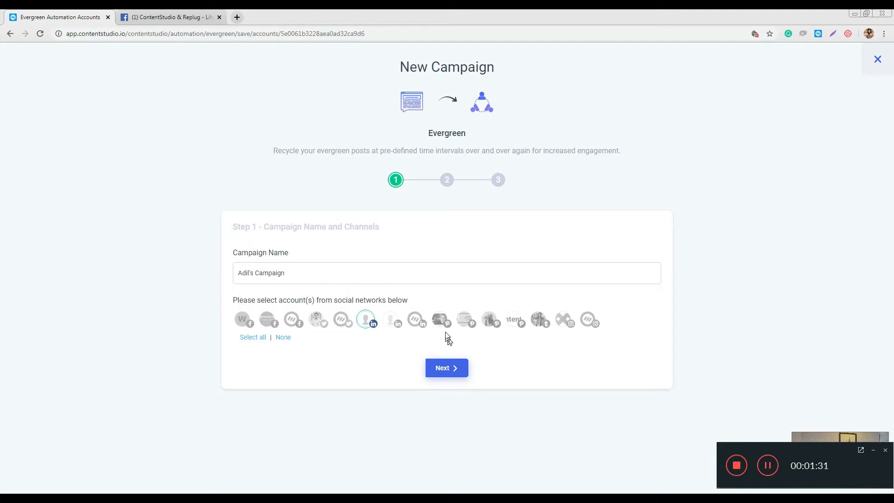
left_click(455, 371)
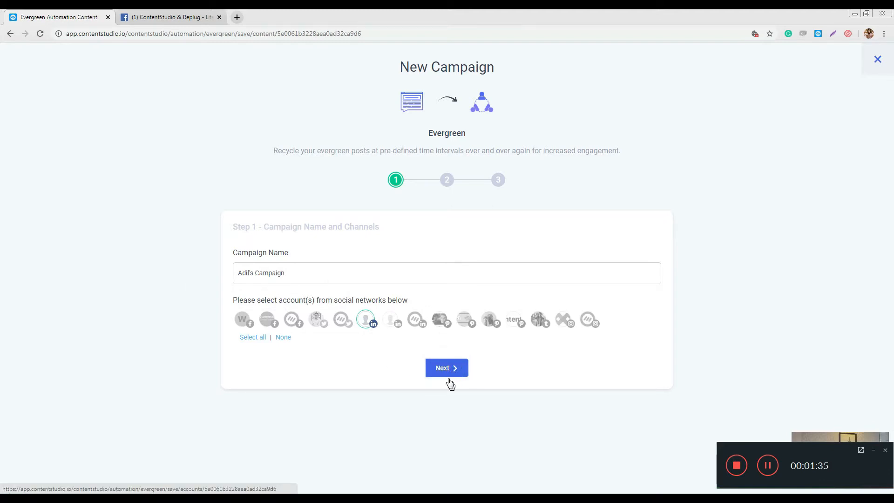
left_click(447, 371)
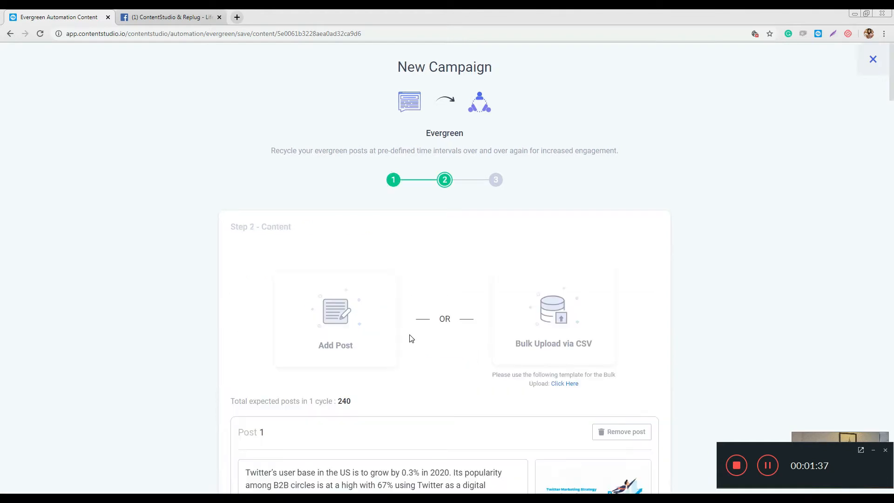
View the blank editor for adding an evergreen post and close it without adding anything.
scroll(396, 302, "down", 3)
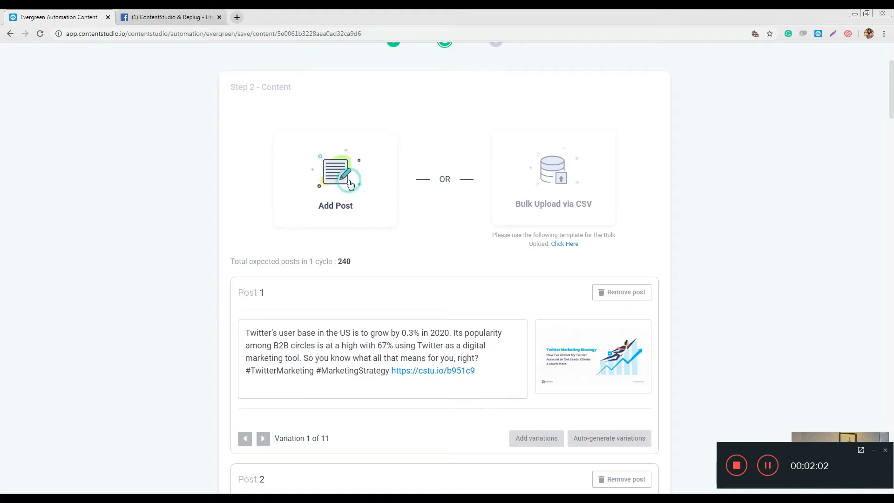
left_click(350, 185)
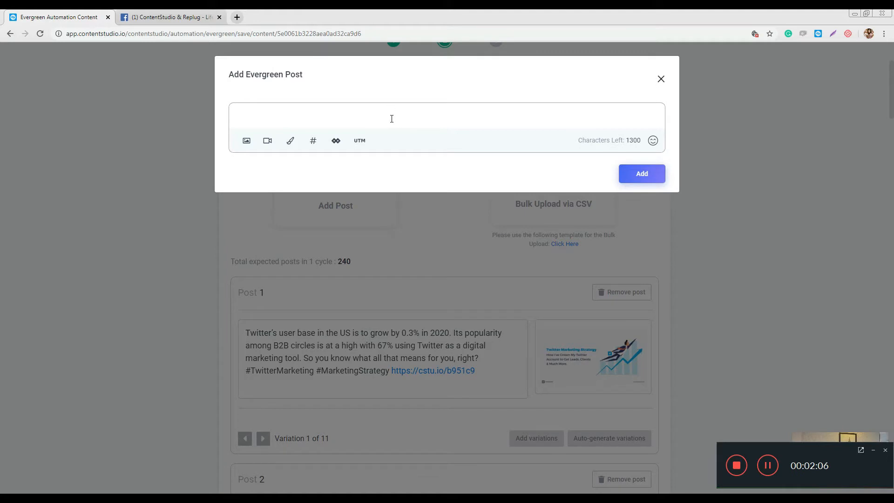
left_click(340, 117)
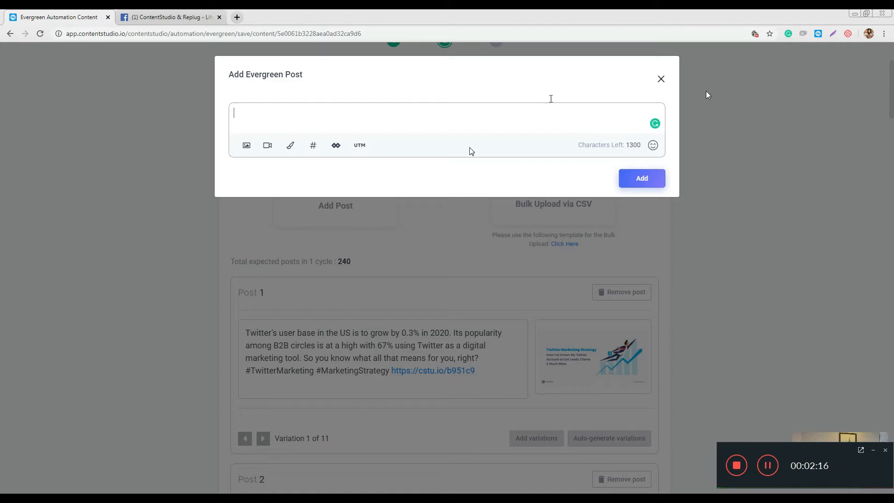
left_click(662, 80)
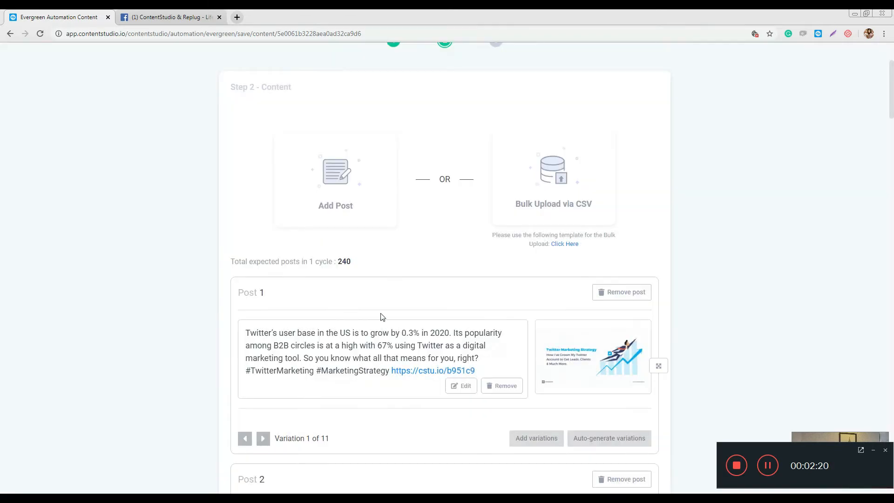
Browse the campaign's list of posts, examining their texts, images and variations, and return to Post 1.
scroll(267, 248, "down", 3)
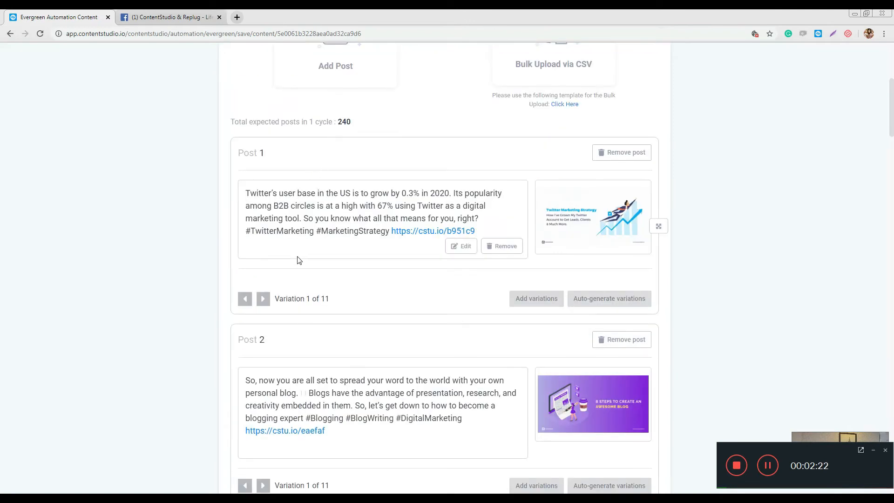
scroll(296, 275, "down", 13)
scroll(296, 282, "down", 20)
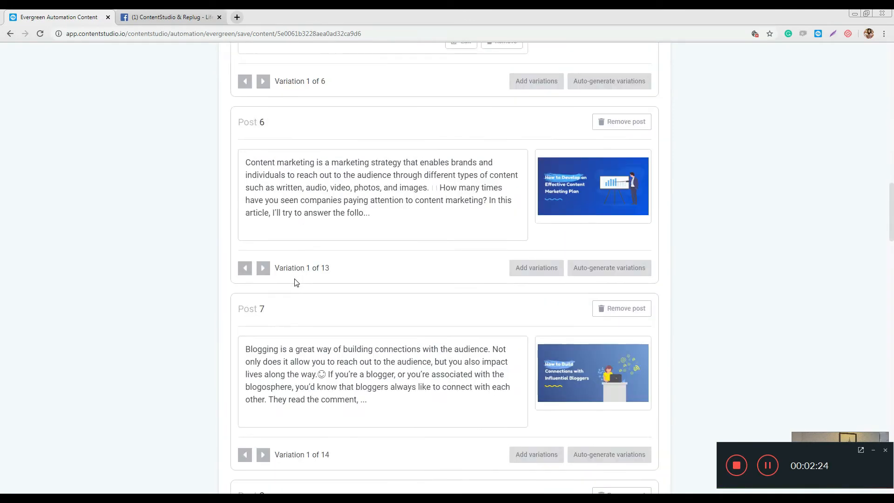
scroll(297, 282, "up", 20)
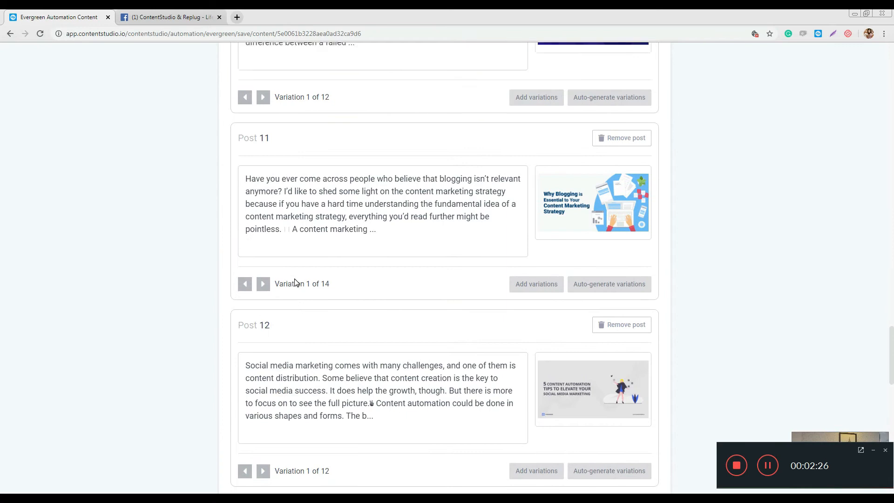
scroll(297, 283, "up", 11)
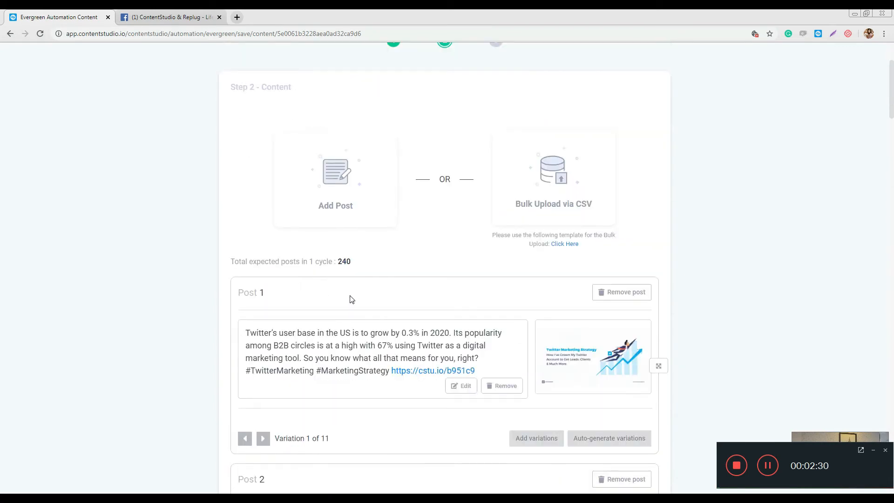
scroll(328, 367, "down", 15)
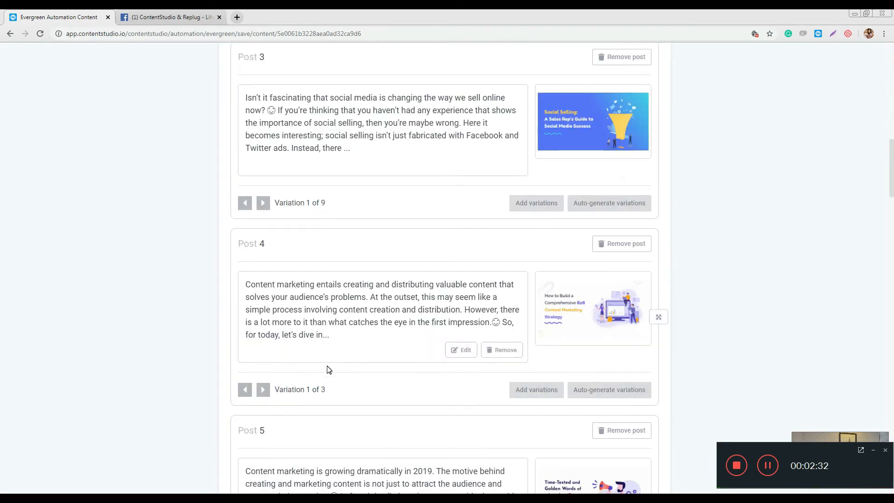
scroll(328, 370, "down", 10)
scroll(327, 368, "up", 20)
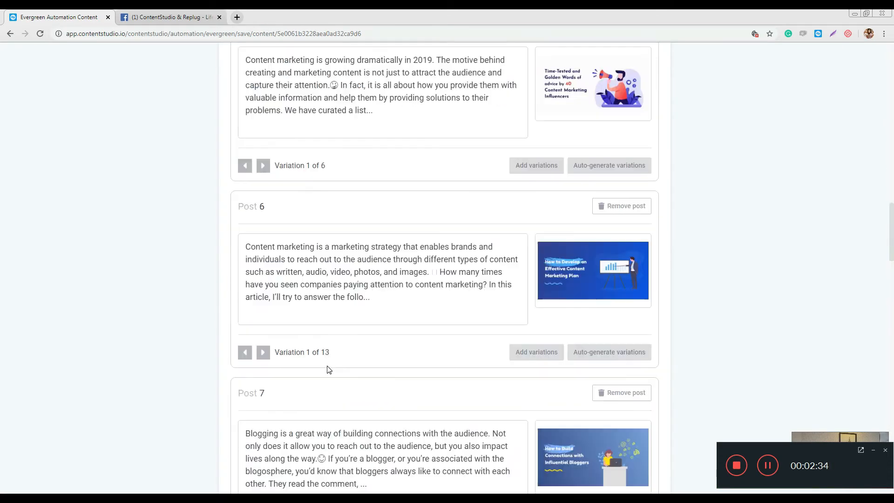
scroll(328, 370, "up", 8)
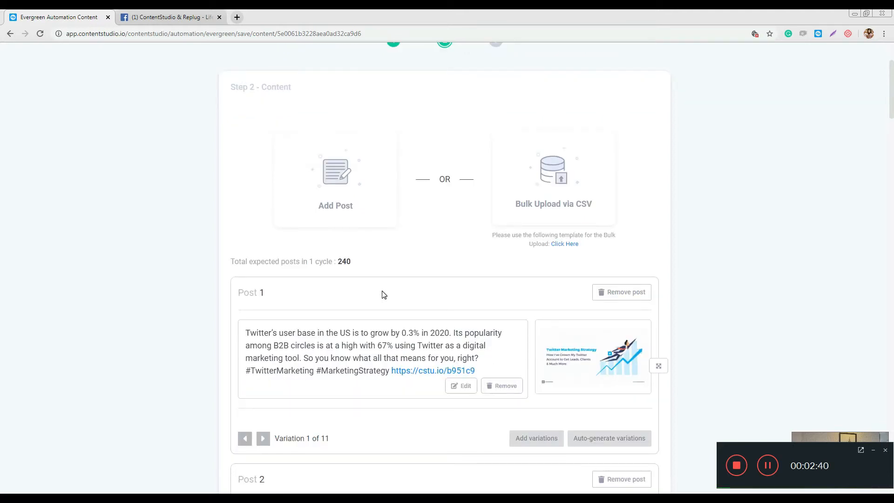
Page through the variations of Post 1 up to variation 4.
scroll(383, 294, "down", 2)
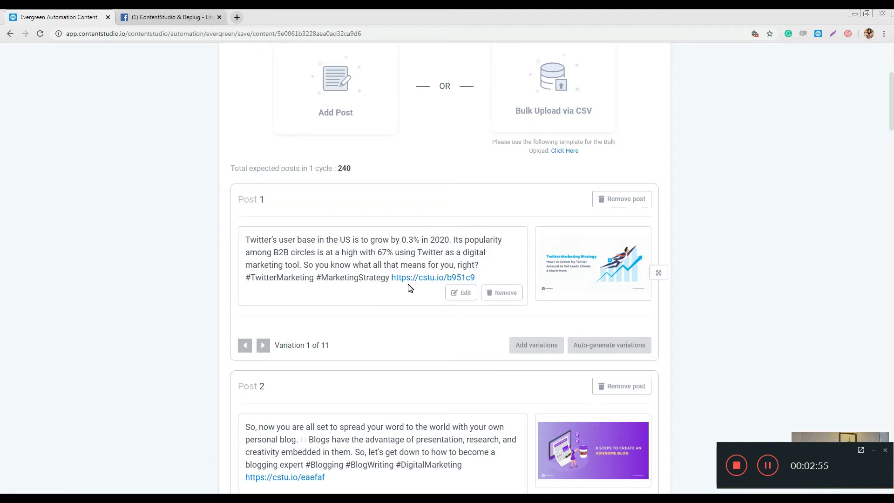
left_click(262, 348)
left_click(262, 348)
left_click(262, 349)
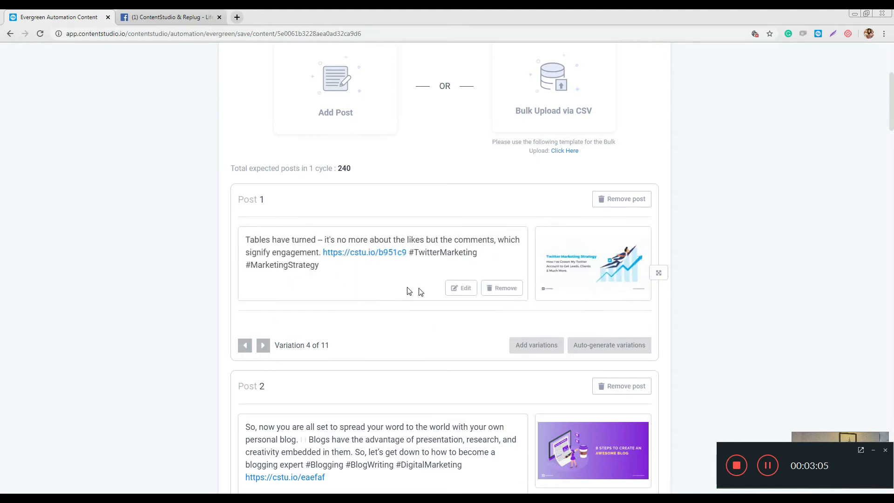
Examine the text, hashtags and link in the manual variation editor for Post 1, and close it without adding a variation.
scroll(517, 221, "down", 3)
scroll(351, 295, "up", 7)
scroll(373, 390, "down", 4)
left_click(536, 345)
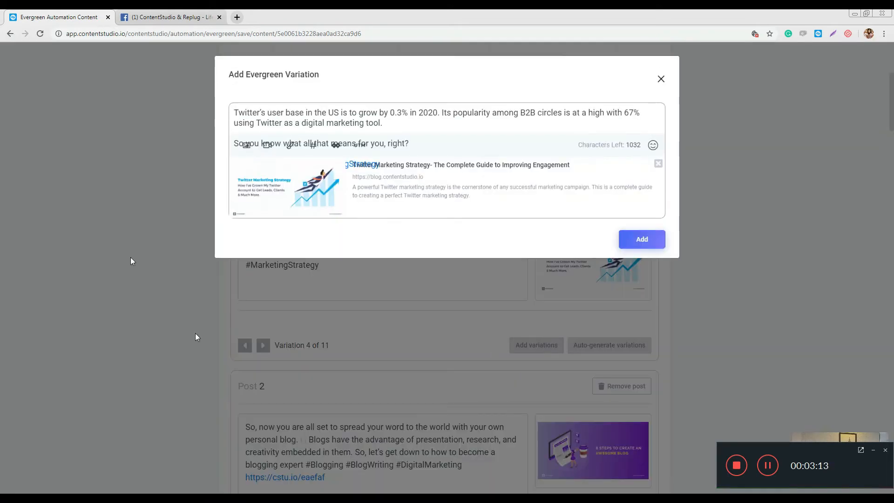
left_click(535, 132)
left_click(472, 154)
left_click(486, 130)
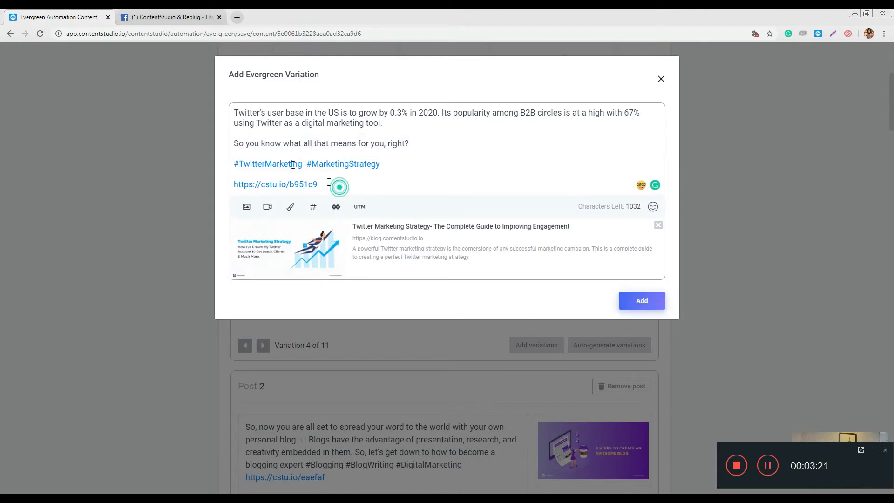
left_click_drag(339, 185, 215, 106)
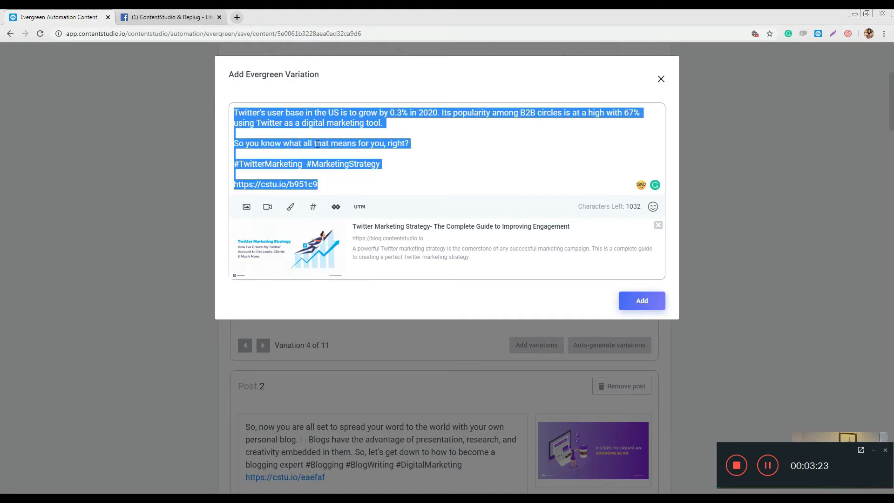
left_click(398, 174)
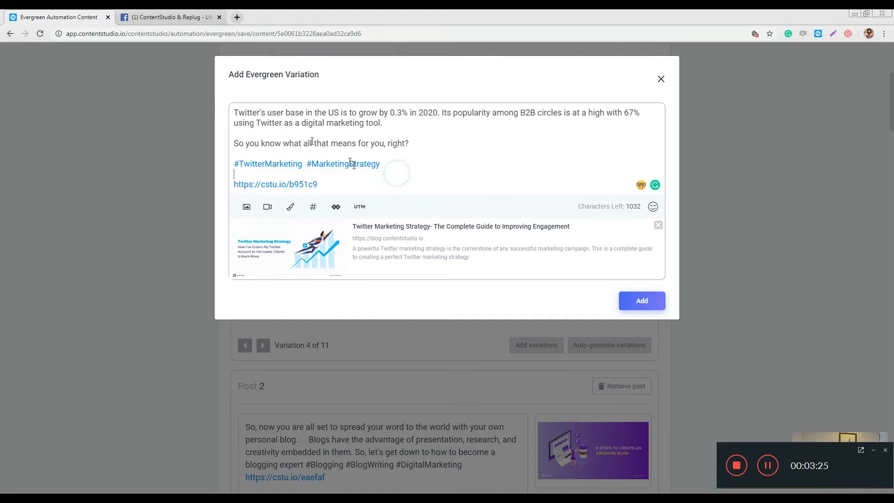
left_click(238, 112)
left_click_drag(390, 138, 446, 145)
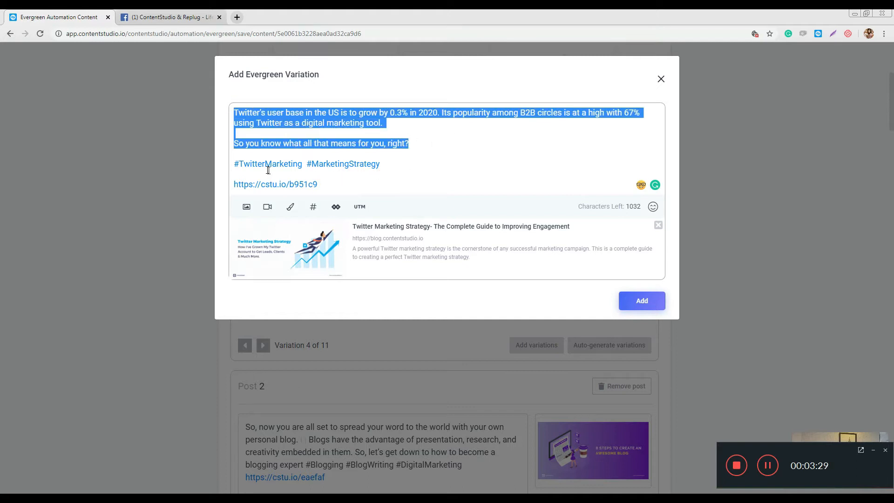
left_click(491, 181)
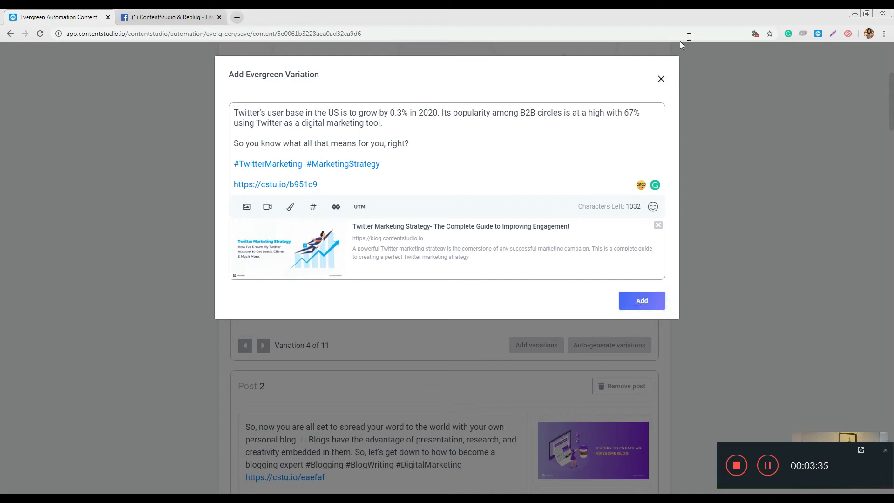
left_click(659, 79)
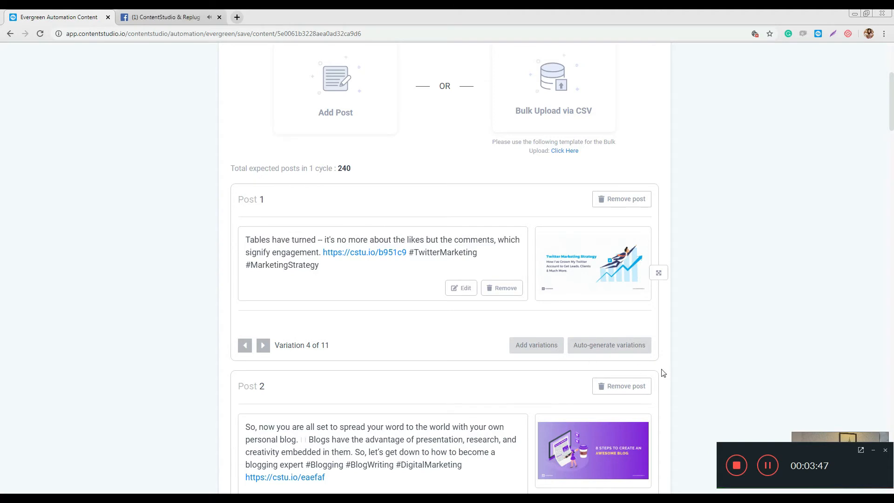
left_click(614, 346)
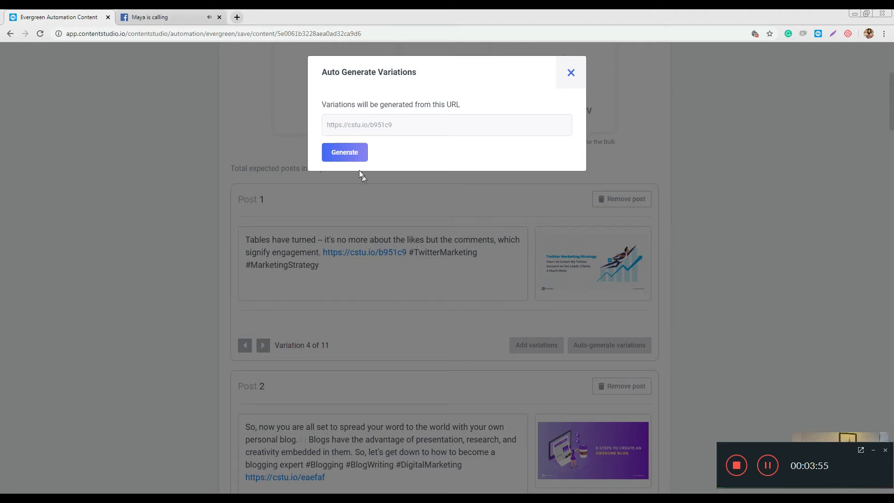
left_click(357, 149)
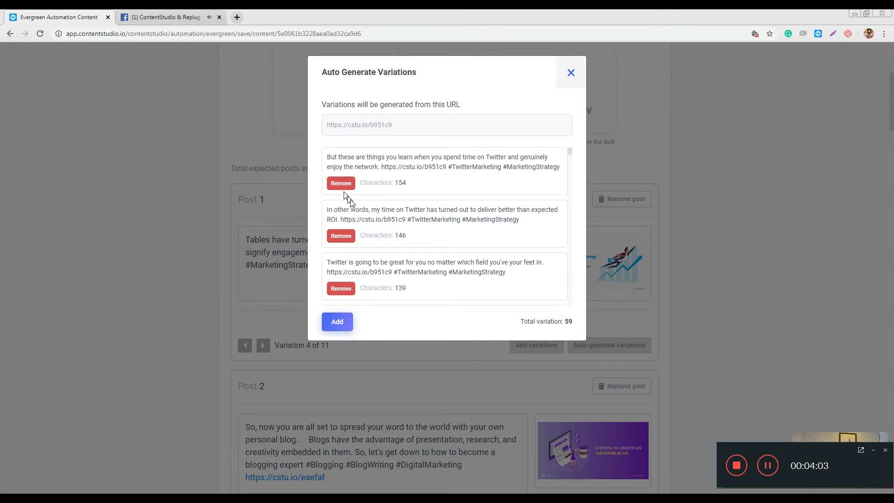
scroll(431, 248, "down", 7)
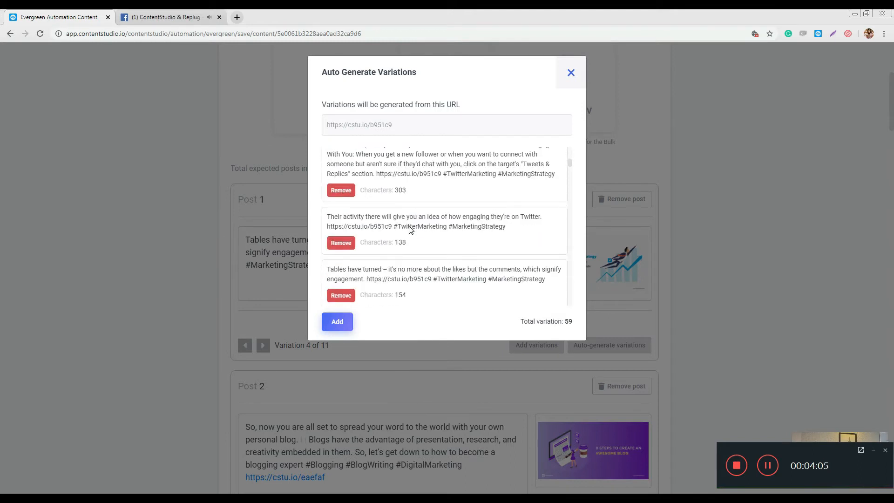
scroll(410, 229, "down", 8)
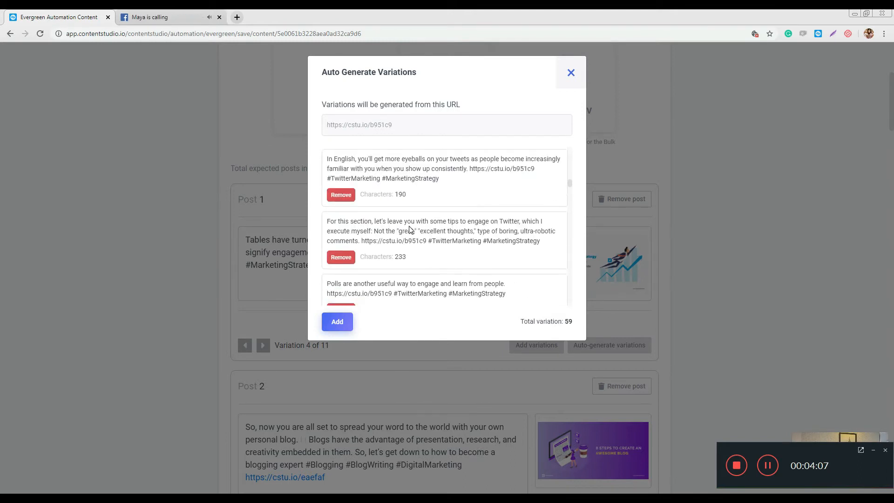
scroll(438, 233, "down", 3)
scroll(466, 230, "up", 6)
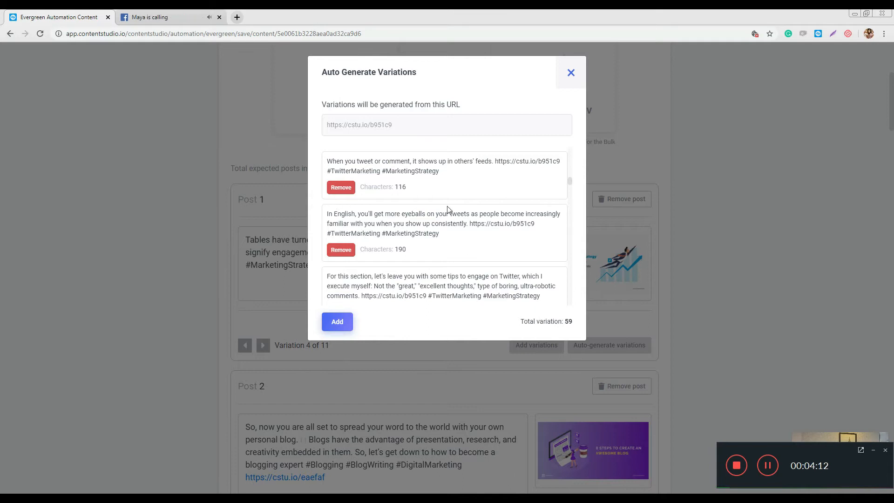
Remove the first two generated variations and the long one beginning "Showing up daily" from the suggestions.
left_click_drag(571, 184, 569, 152)
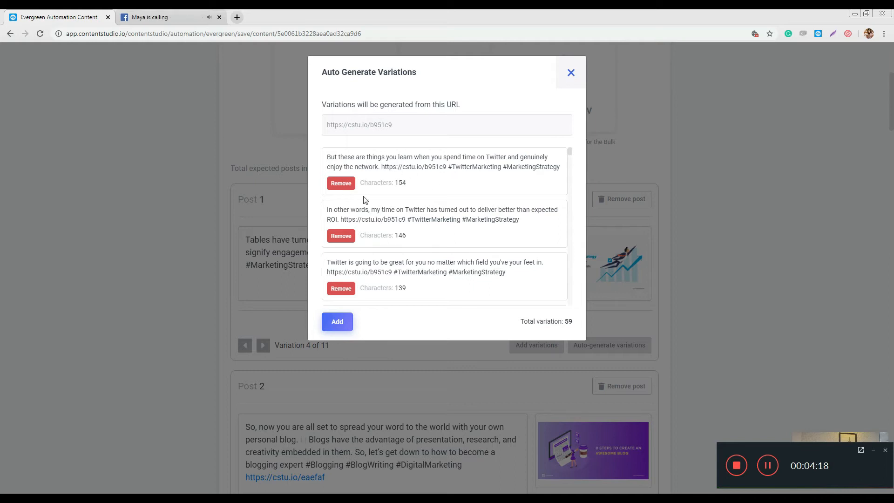
left_click(339, 186)
left_click(340, 187)
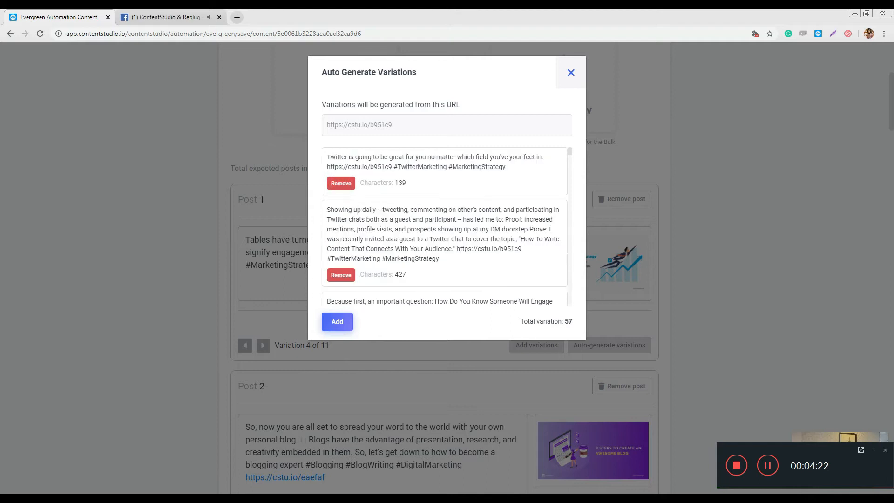
left_click(341, 275)
scroll(398, 253, "down", 3)
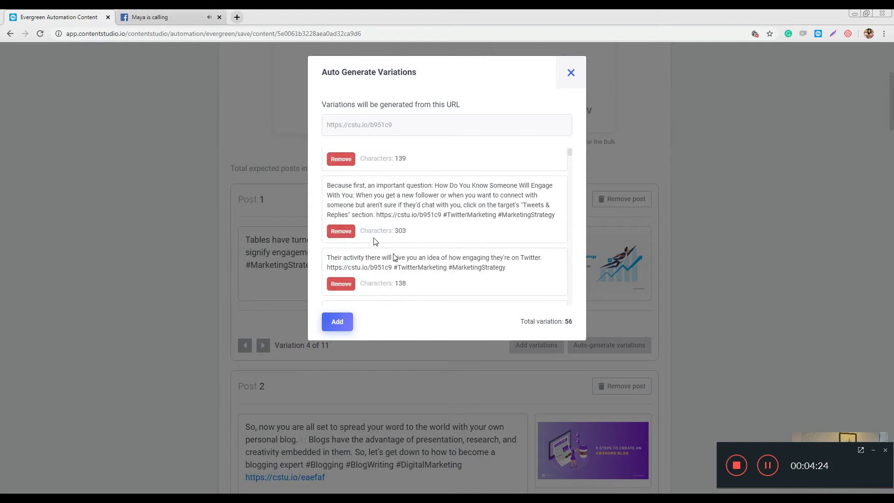
Remove several more suggestions from the generated variations for Post 1, and close the dialog without adding any.
left_click(346, 222)
scroll(391, 256, "down", 2)
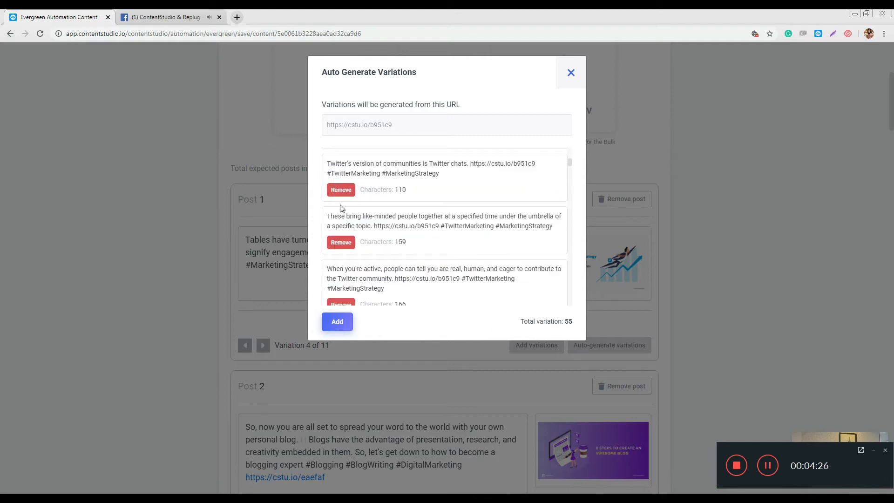
left_click(344, 191)
left_click(343, 254)
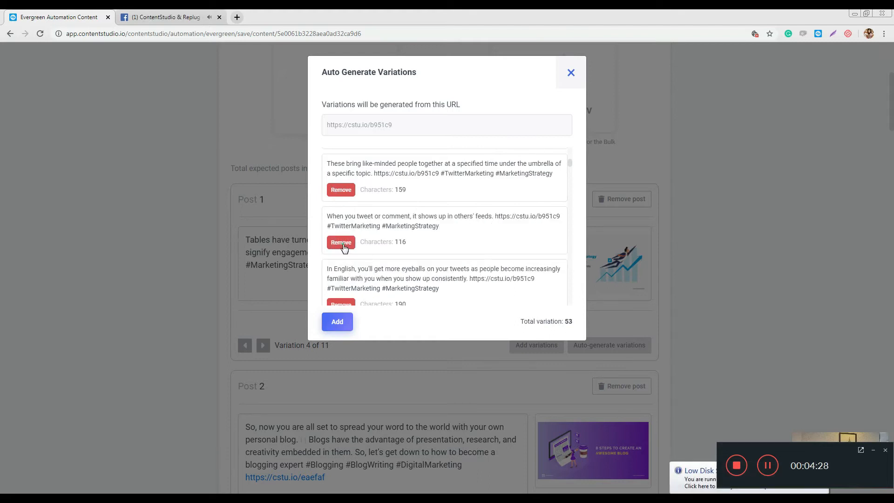
left_click(344, 254)
left_click(345, 255)
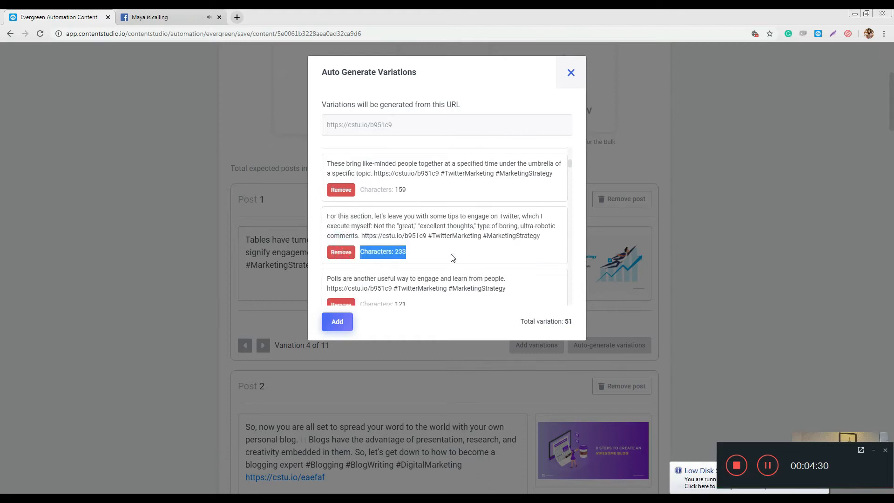
left_click(349, 255)
left_click(339, 243)
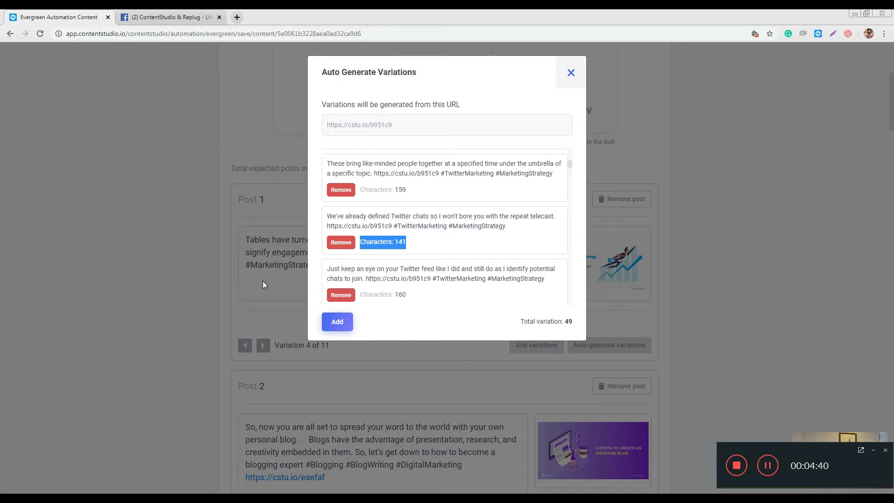
left_click(572, 74)
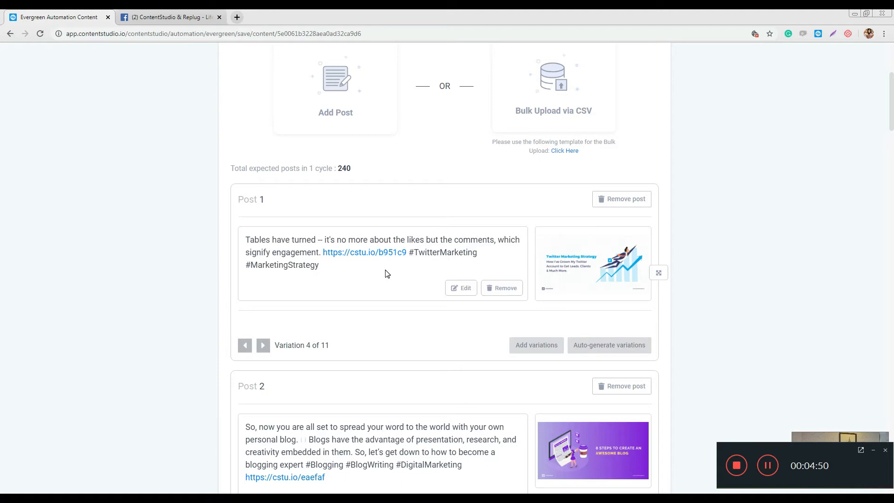
Show variation 2 of Post 2, and look through the posts that follow it in the campaign.
scroll(385, 274, "down", 3)
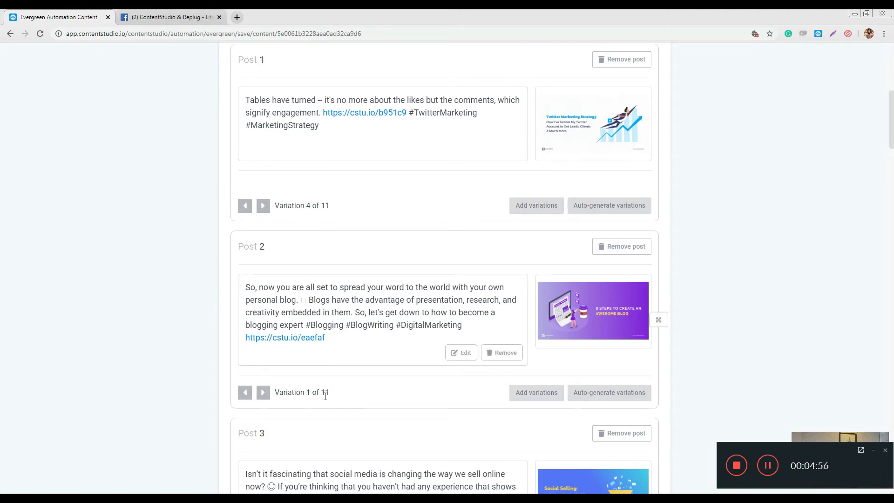
left_click(263, 392)
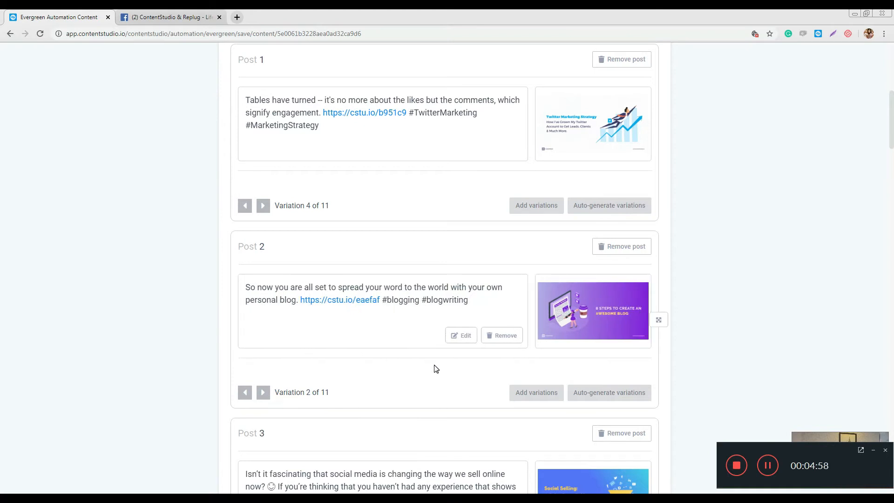
scroll(437, 369, "down", 3)
scroll(415, 248, "up", 3)
scroll(305, 233, "down", 4)
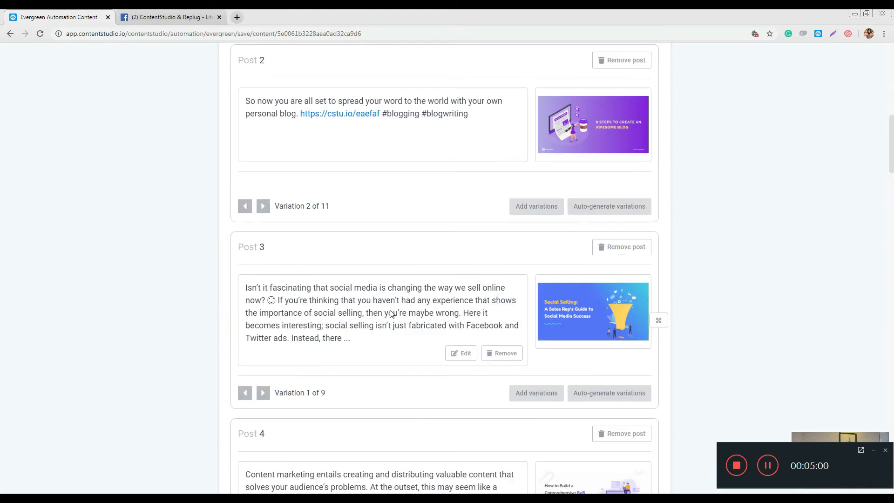
scroll(391, 313, "down", 5)
scroll(355, 309, "down", 7)
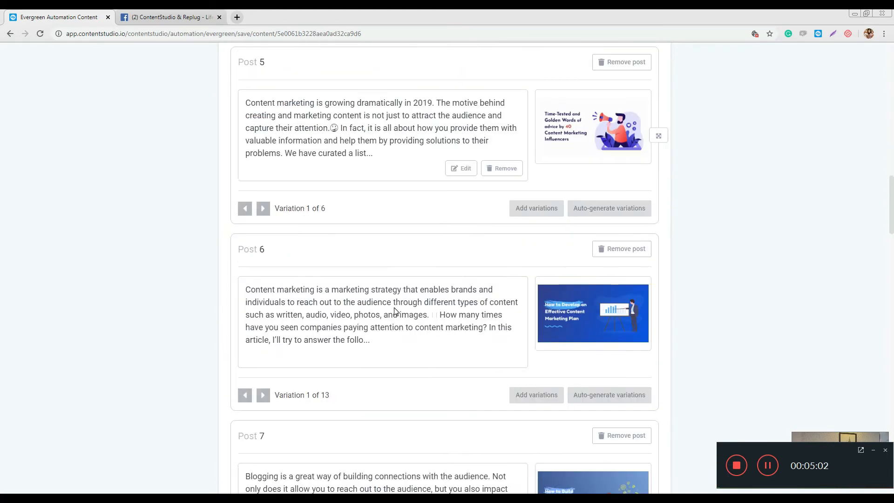
scroll(393, 310, "down", 7)
scroll(383, 308, "up", 15)
scroll(383, 309, "up", 9)
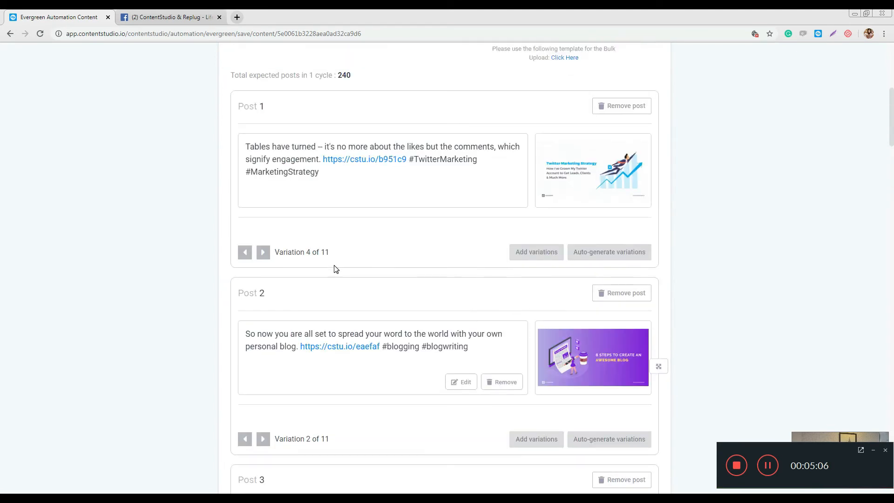
Reorder the campaign's posts by moving Post 14, about Buzzsumo alternatives, below Post 15.
scroll(365, 273, "down", 20)
scroll(366, 287, "down", 13)
scroll(365, 286, "down", 6)
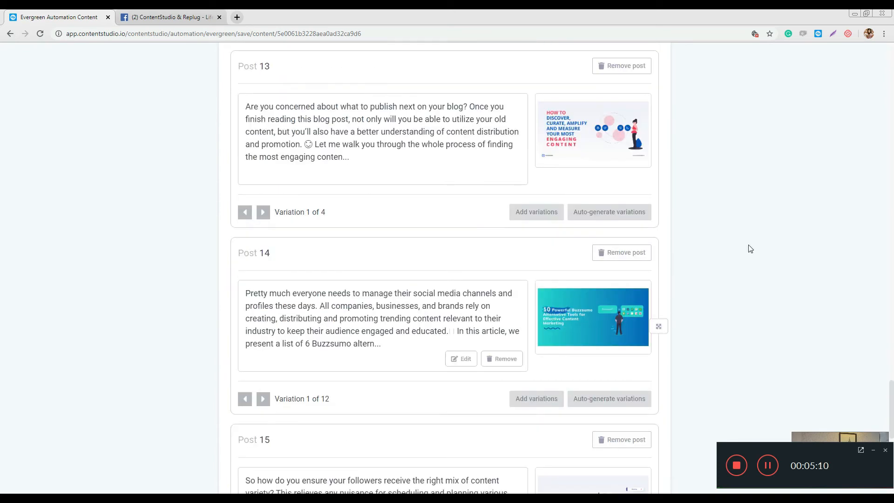
left_click_drag(659, 324, 658, 291)
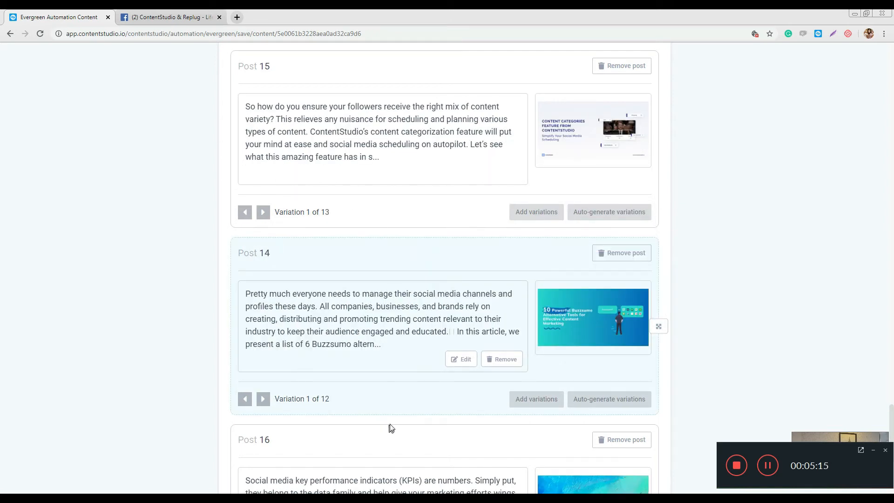
scroll(507, 335, "down", 5)
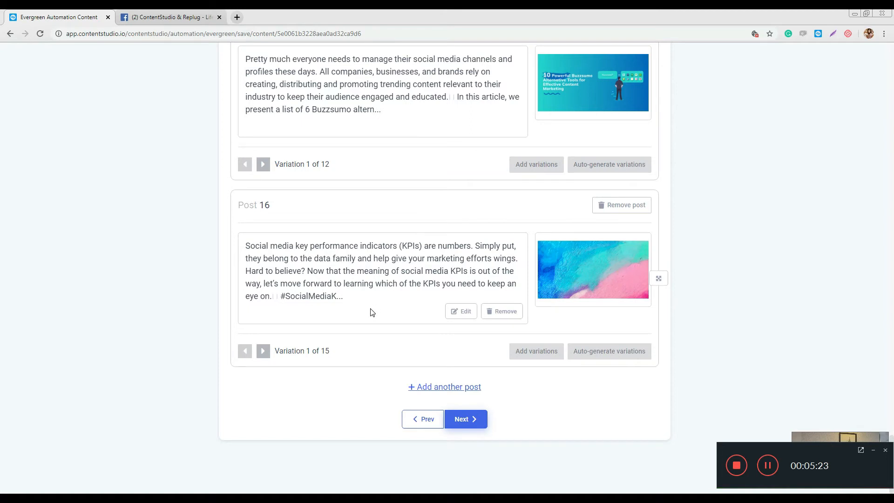
Examine the reordered post list from Post 1 through Post 16, including each post's number of variations.
scroll(372, 312, "up", 20)
scroll(372, 312, "up", 20)
scroll(372, 312, "down", 5)
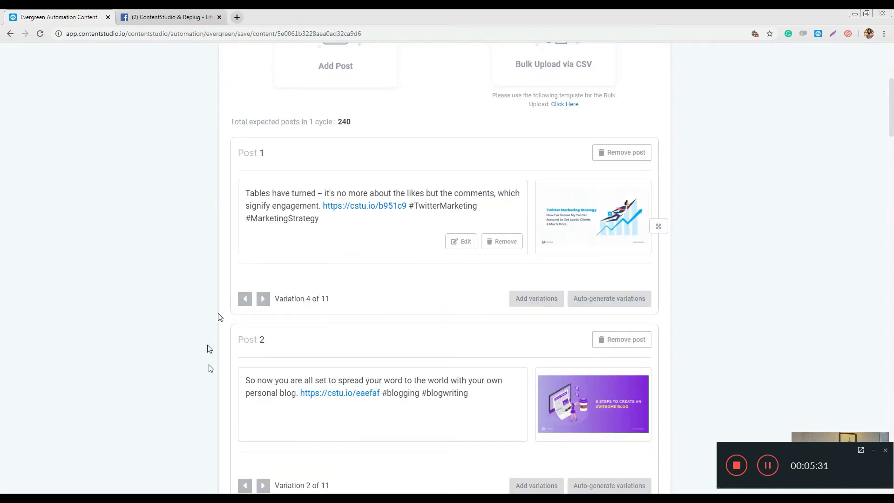
scroll(282, 361, "down", 2)
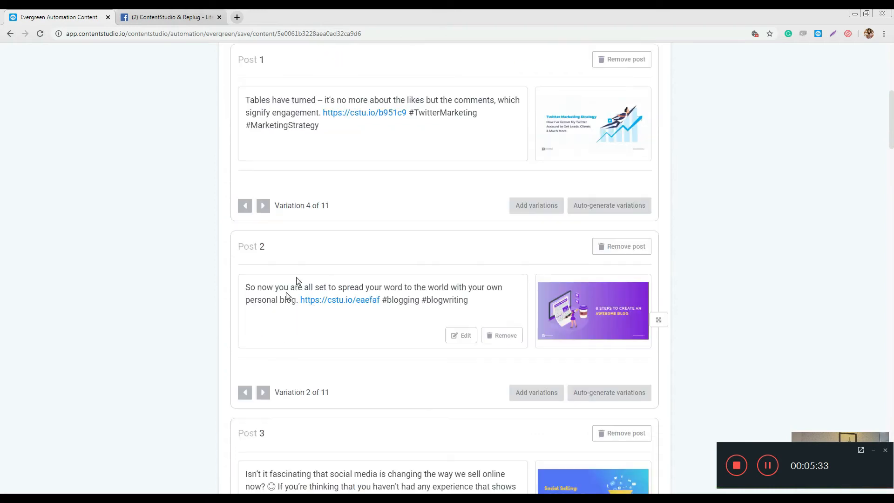
scroll(289, 349, "down", 4)
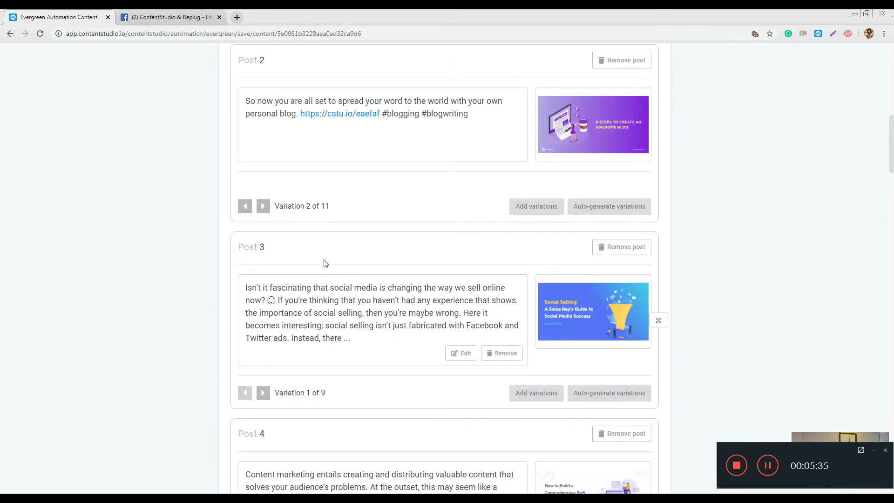
scroll(325, 264, "down", 13)
scroll(321, 350, "down", 20)
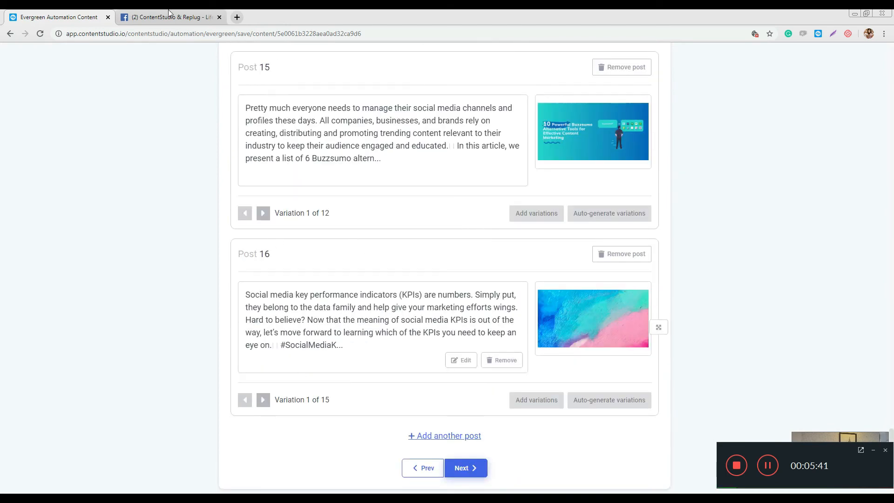
scroll(375, 145, "up", 20)
scroll(366, 168, "up", 20)
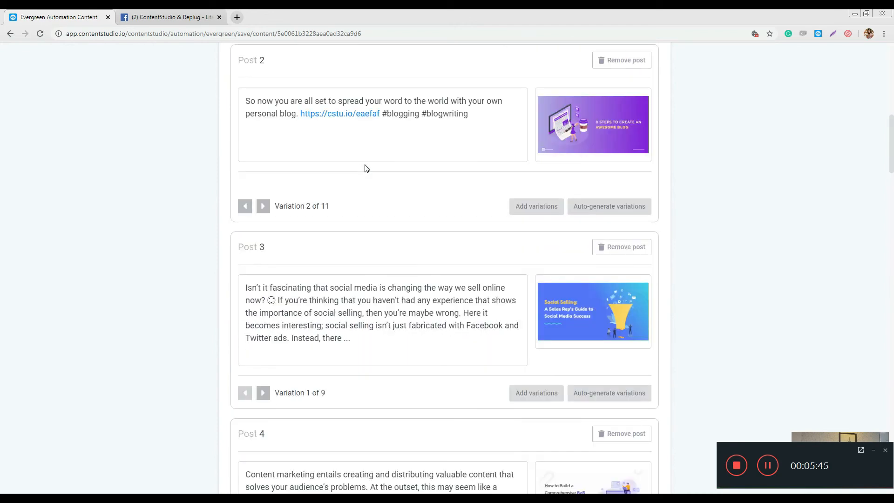
Page the variations of Post 1 back to variation 2.
scroll(366, 168, "up", 4)
left_click(245, 206)
left_click(245, 206)
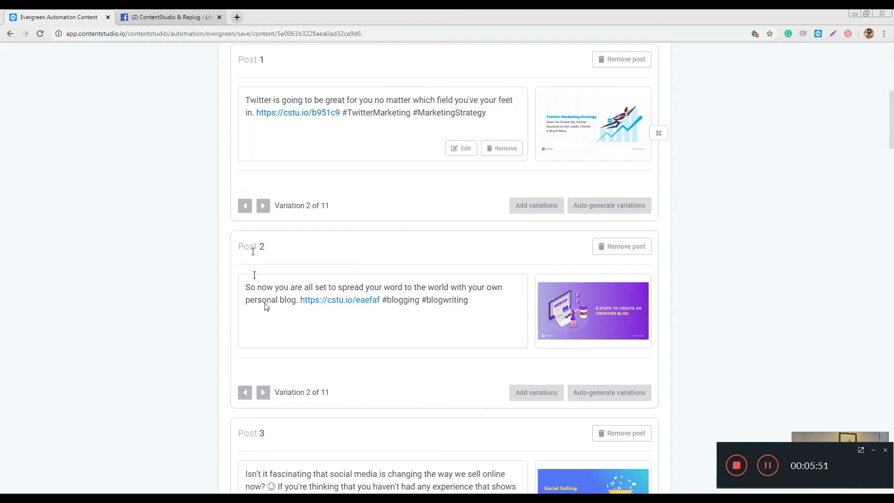
Review the remaining posts down to Post 16 and continue to the campaign's Schedule step.
scroll(331, 315, "down", 5)
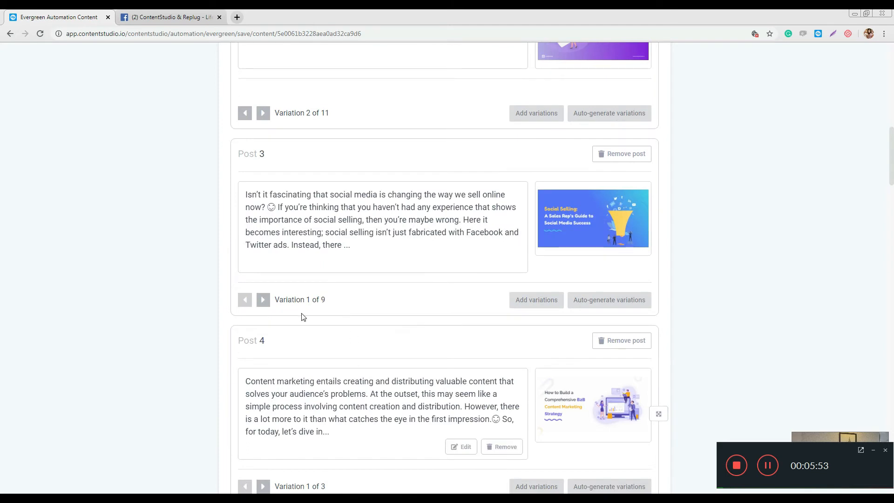
scroll(345, 298, "down", 5)
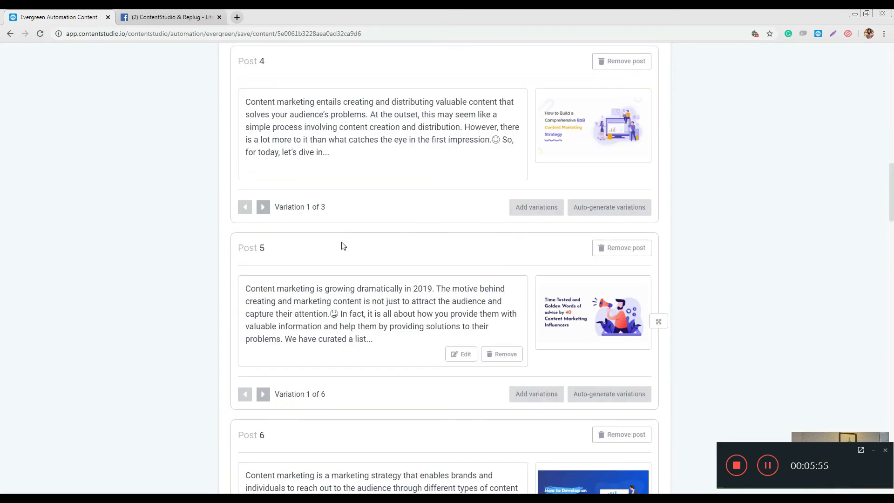
scroll(357, 284, "down", 20)
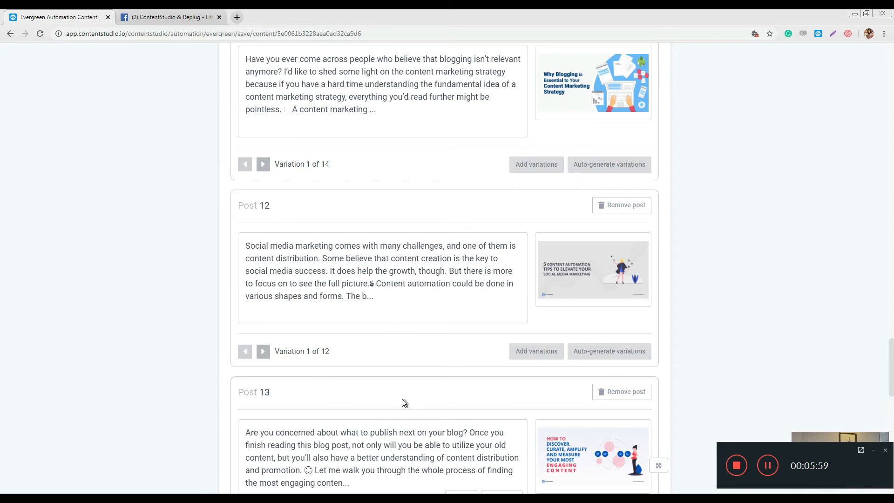
scroll(409, 405, "down", 5)
scroll(442, 428, "down", 5)
scroll(330, 393, "down", 6)
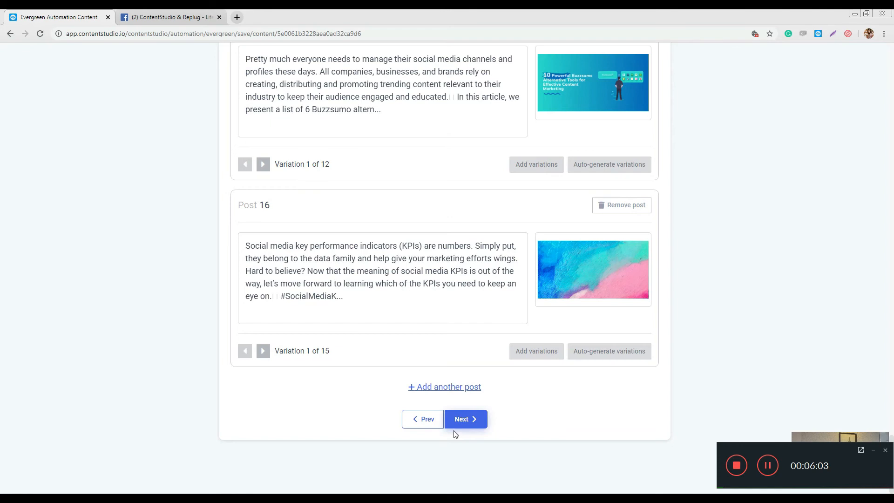
left_click(468, 425)
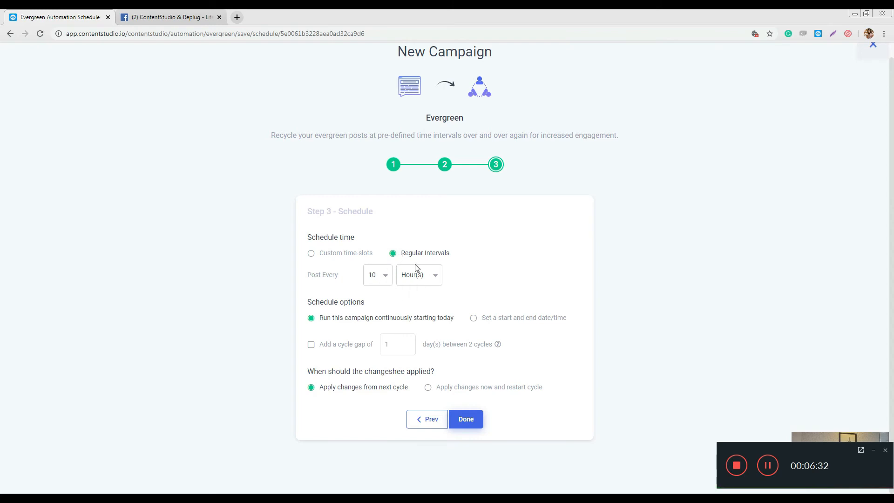
Preview the custom time-slots and the start and end date/time option, and restore regular intervals and continuous running starting today.
left_click(339, 255)
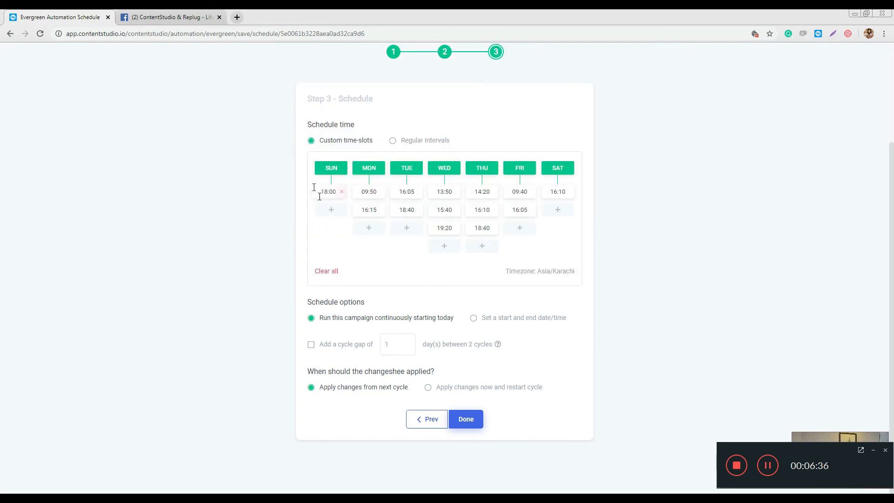
mouse_move(329, 194)
mouse_move(368, 199)
left_click(419, 141)
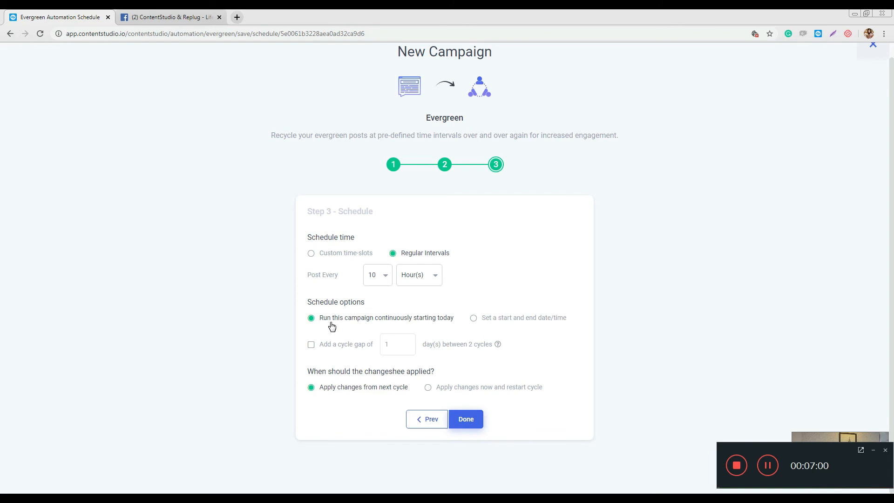
left_click(529, 319)
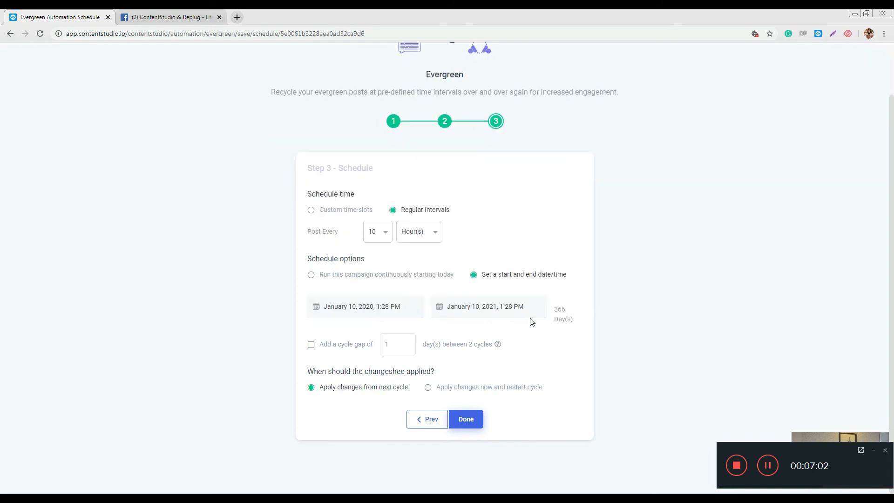
left_click(336, 275)
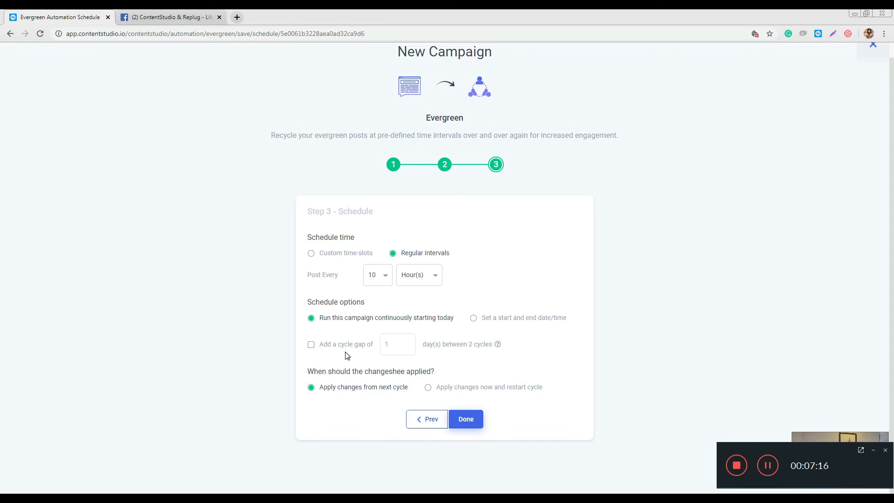
Revisit the Content step to look through the posts down to Post 16, and return to the Schedule step.
left_click(423, 422)
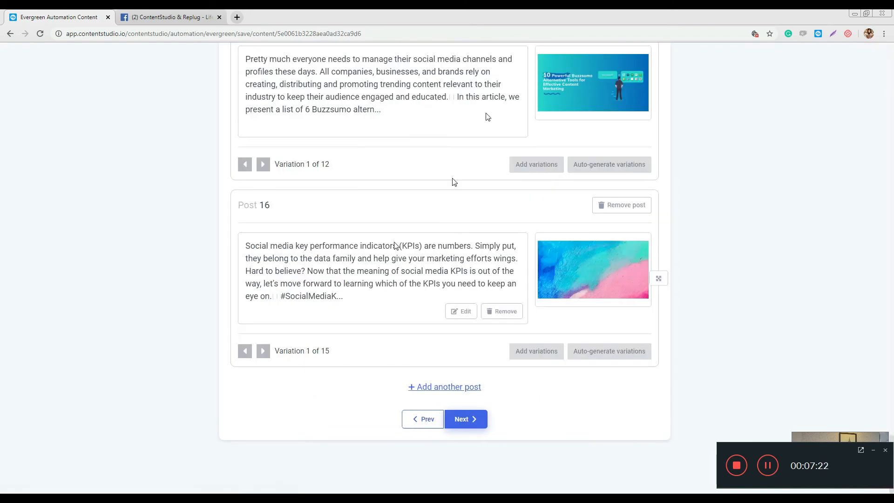
scroll(365, 305, "up", 1)
scroll(354, 320, "up", 20)
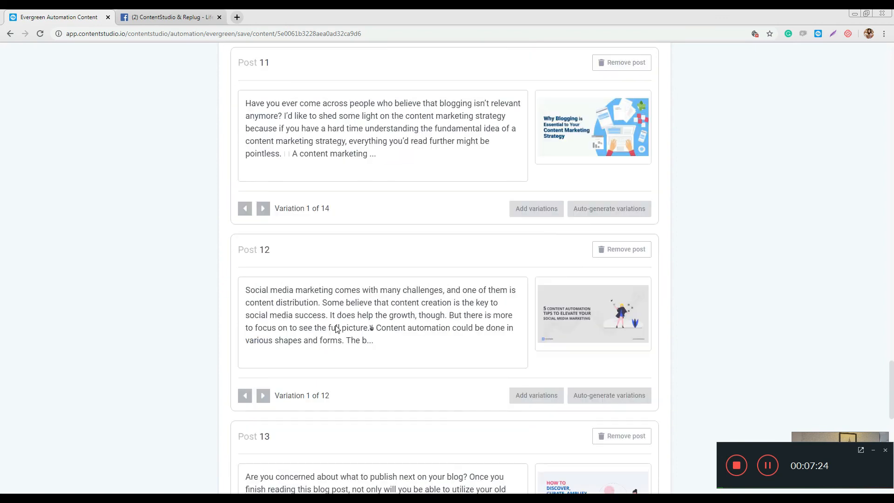
scroll(355, 220, "up", 20)
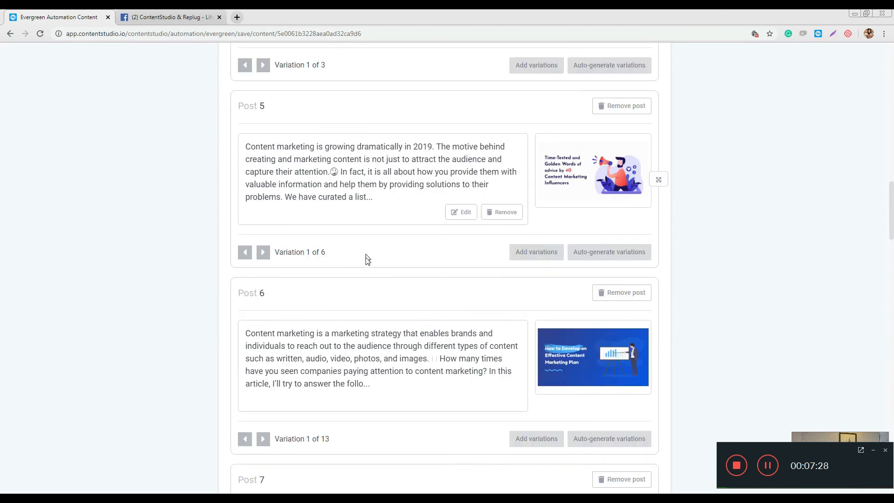
scroll(365, 258, "down", 13)
scroll(342, 305, "down", 20)
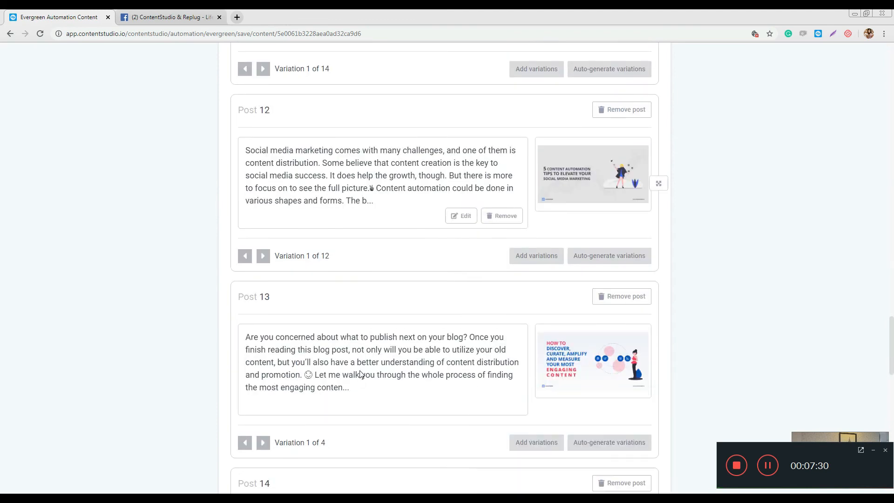
scroll(357, 371, "down", 8)
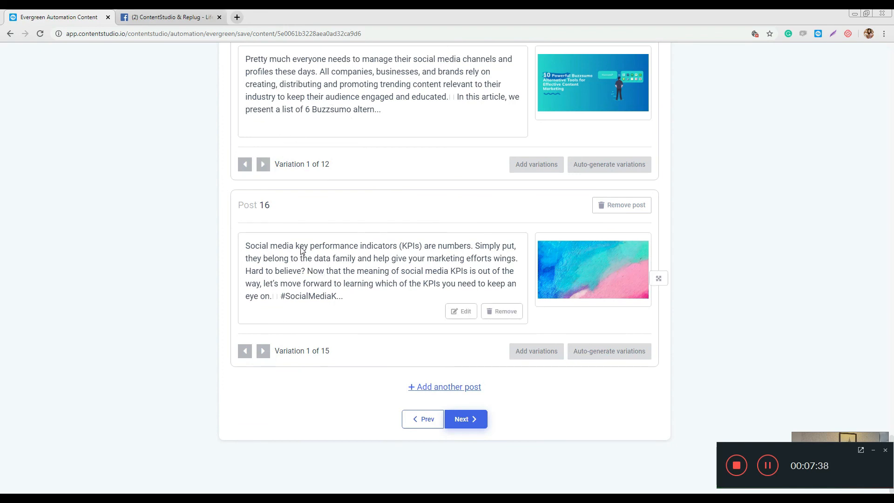
left_click_drag(273, 205, 234, 199)
left_click(301, 206)
left_click(473, 425)
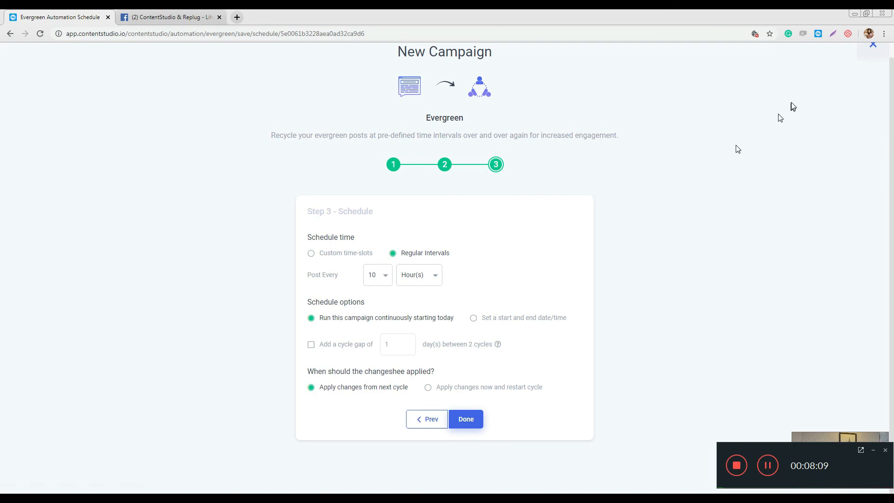
scroll(549, 237, "up", 1)
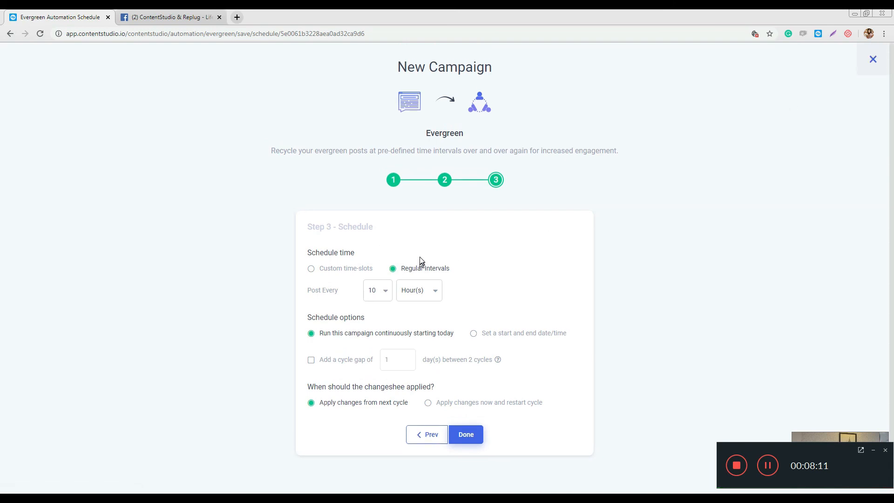
Go back to the Content step and review the first posts in the list, from Post 1 to Post 4.
left_click(427, 434)
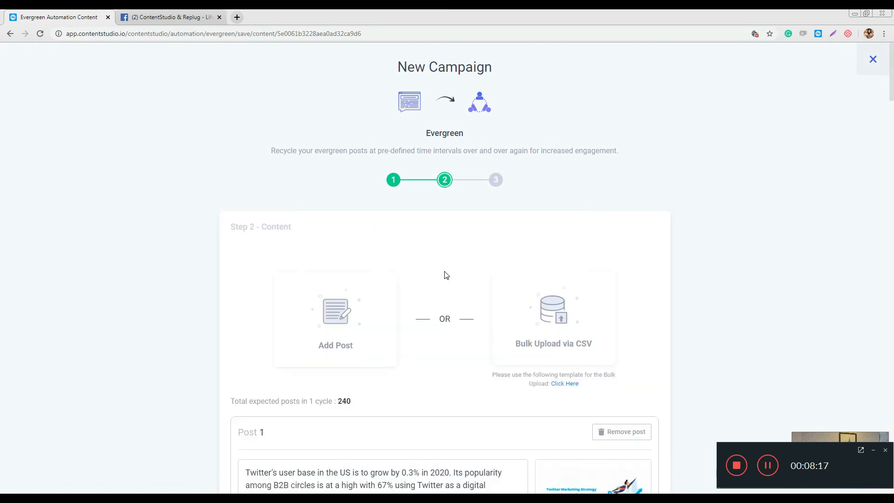
scroll(377, 419, "down", 3)
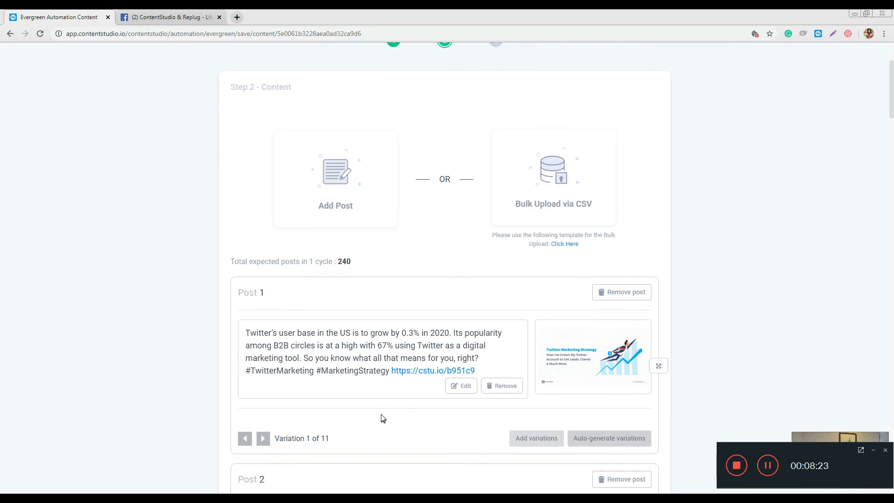
scroll(381, 415, "down", 5)
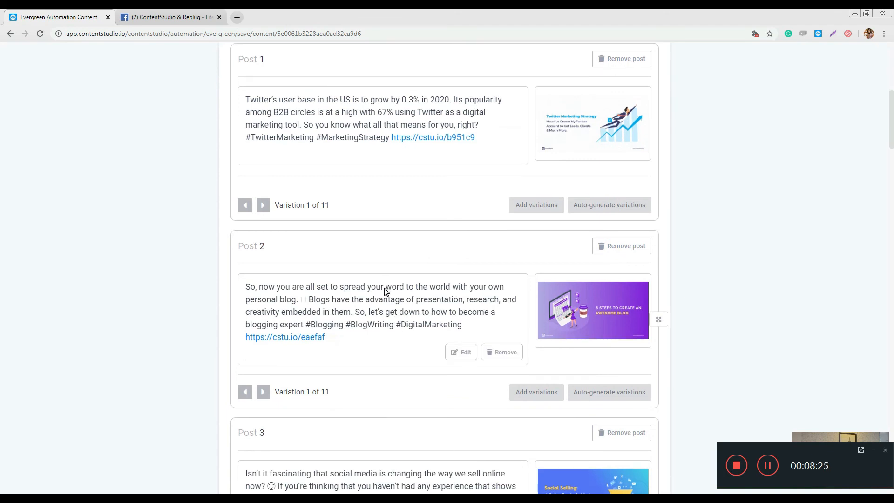
scroll(385, 291, "down", 5)
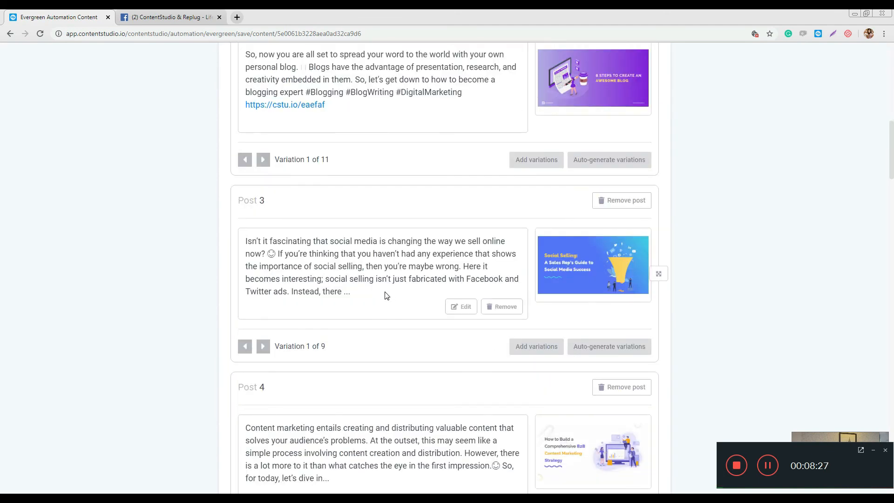